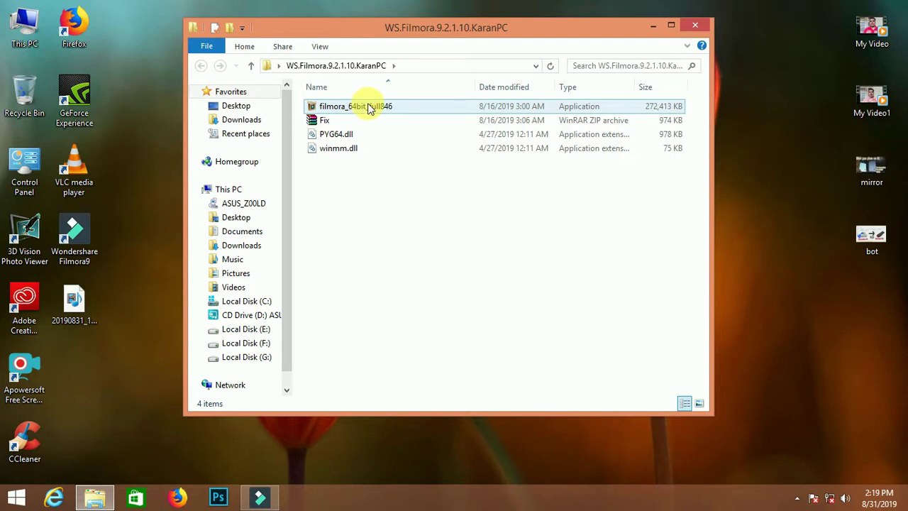
# Look over the files in the WS.Filmora.9.2.1.10.KaranPC folder, minimize its window and refresh the desktop
pyautogui.click(345, 121)
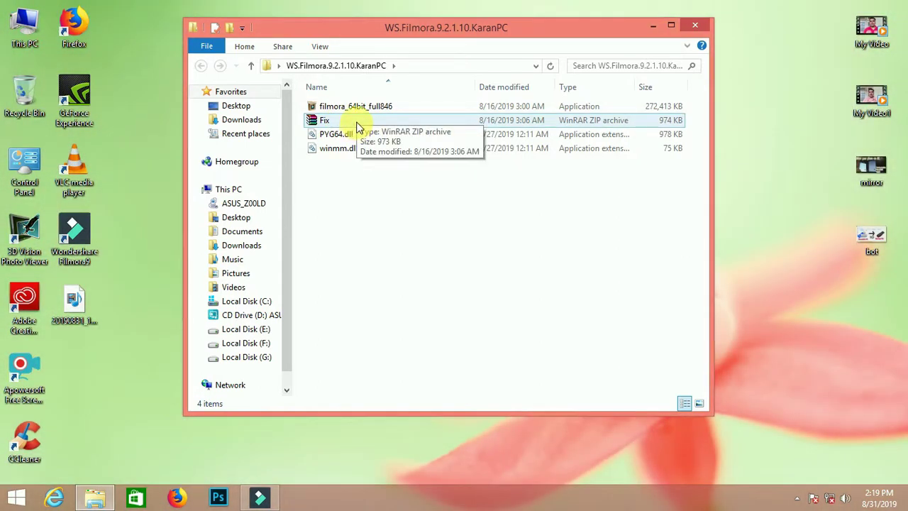
pyautogui.click(332, 150)
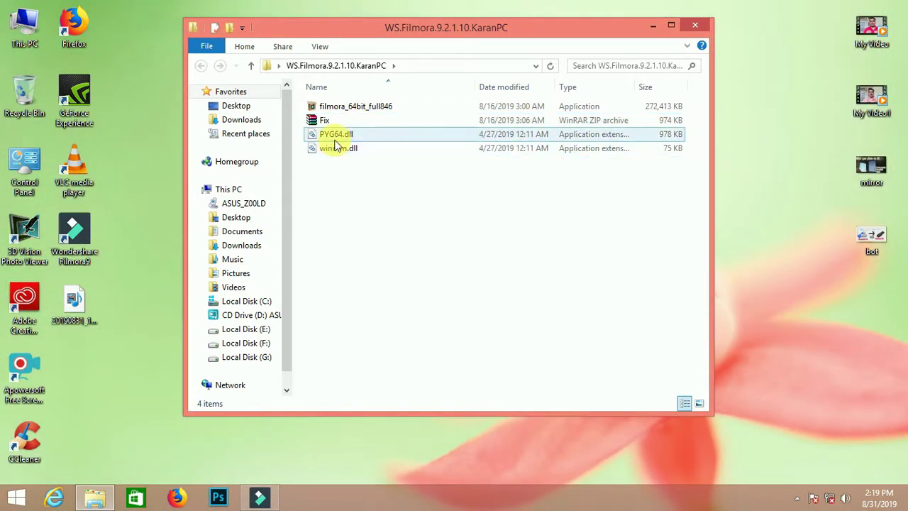
pyautogui.click(337, 139)
pyautogui.click(351, 170)
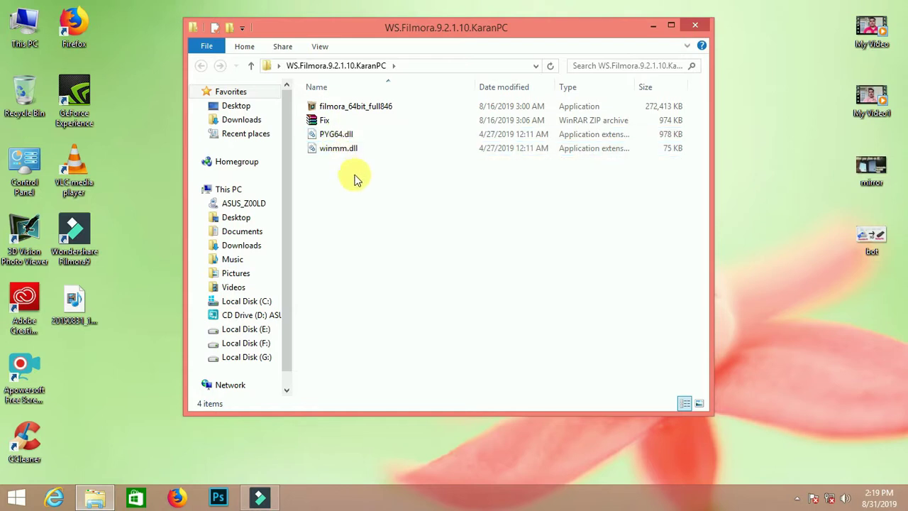
pyautogui.click(651, 27)
pyautogui.rightClick(543, 112)
pyautogui.click(568, 151)
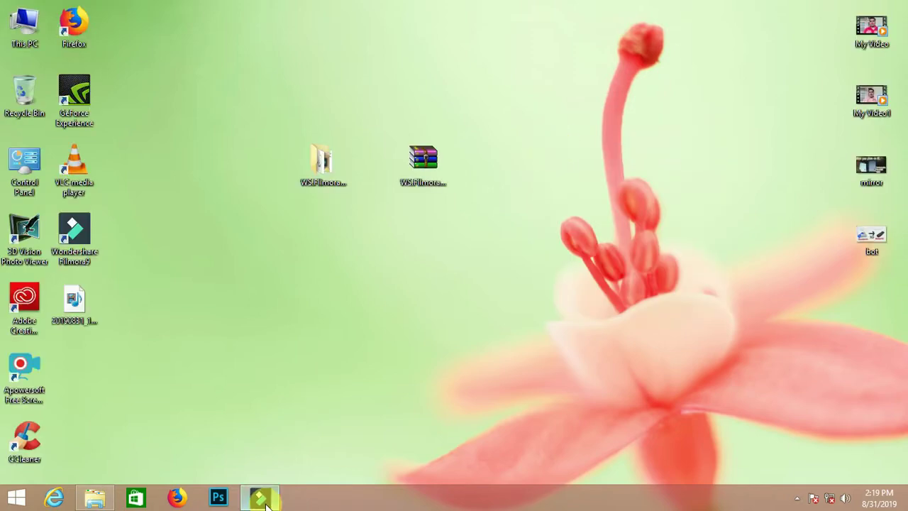
# Switch to Wondershare Filmora9, view the offline activation dialog and close it
pyautogui.click(262, 499)
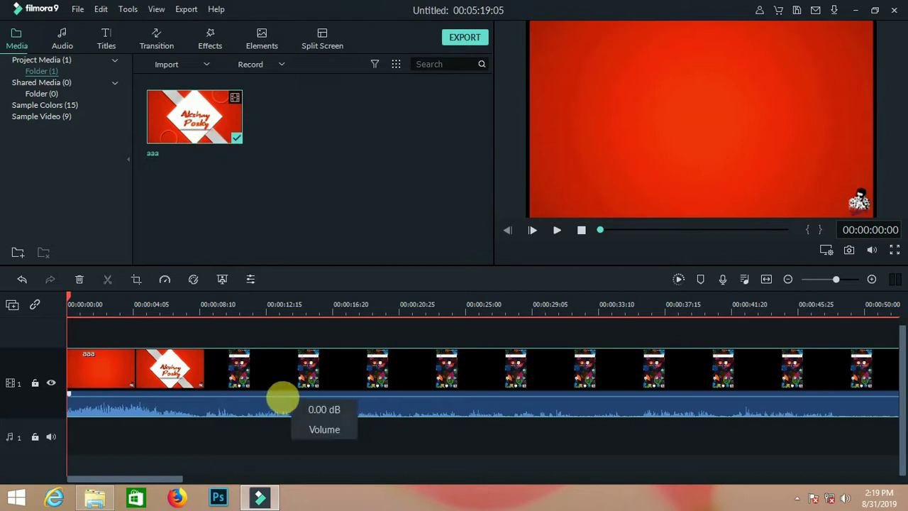
pyautogui.click(217, 10)
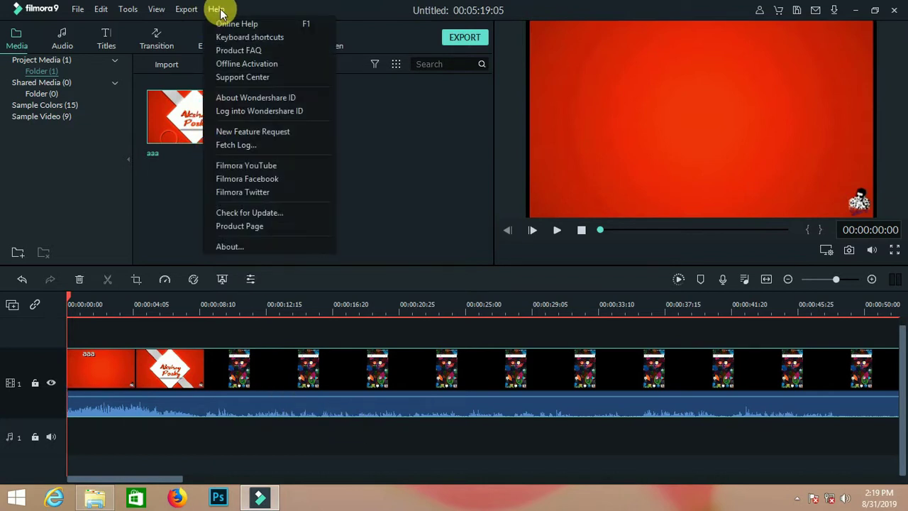
pyautogui.click(256, 65)
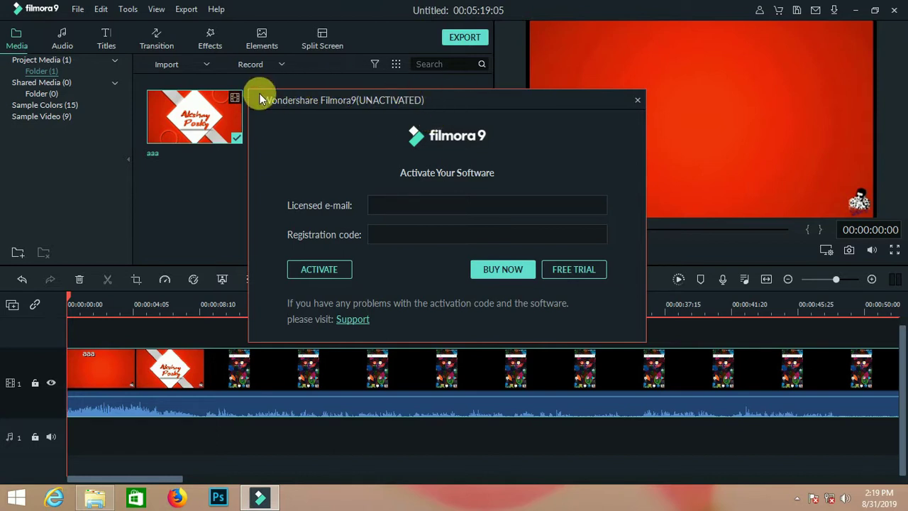
pyautogui.click(636, 100)
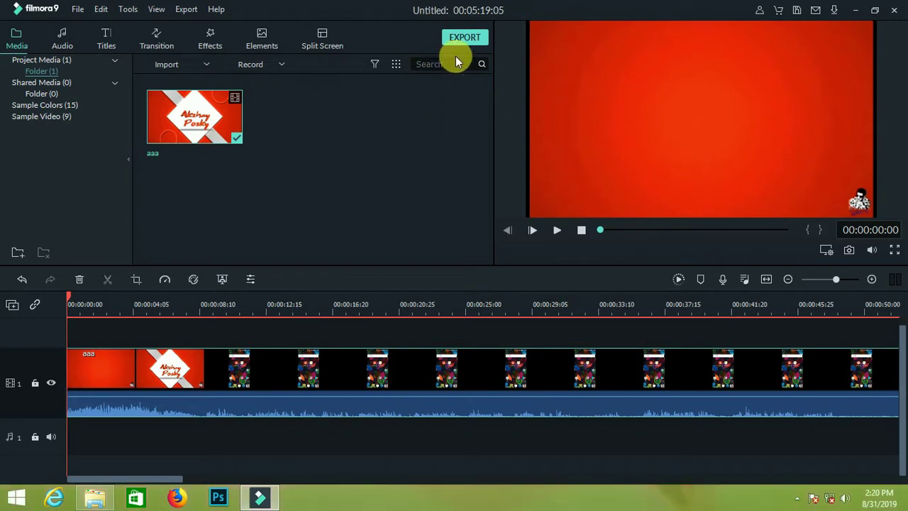
# Start an export of the current project to check the licence status, and dismiss the dialogs that follow
pyautogui.click(465, 39)
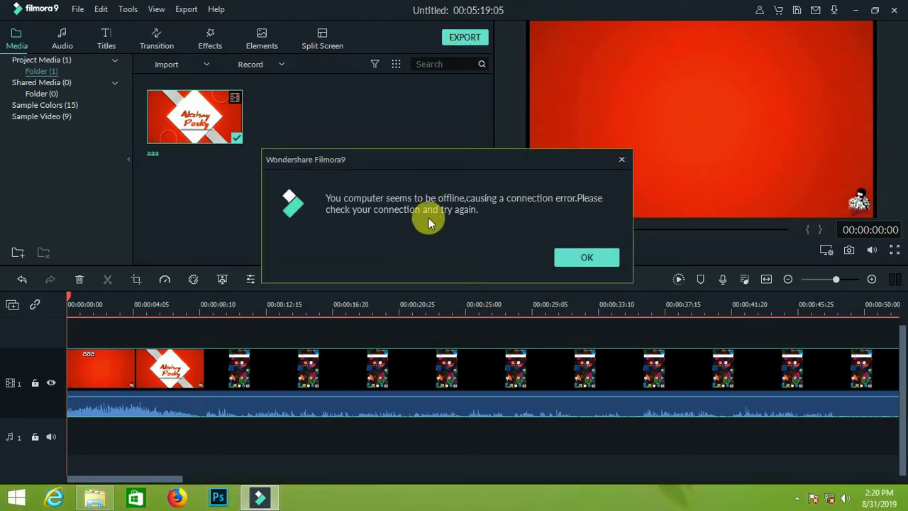
pyautogui.click(580, 257)
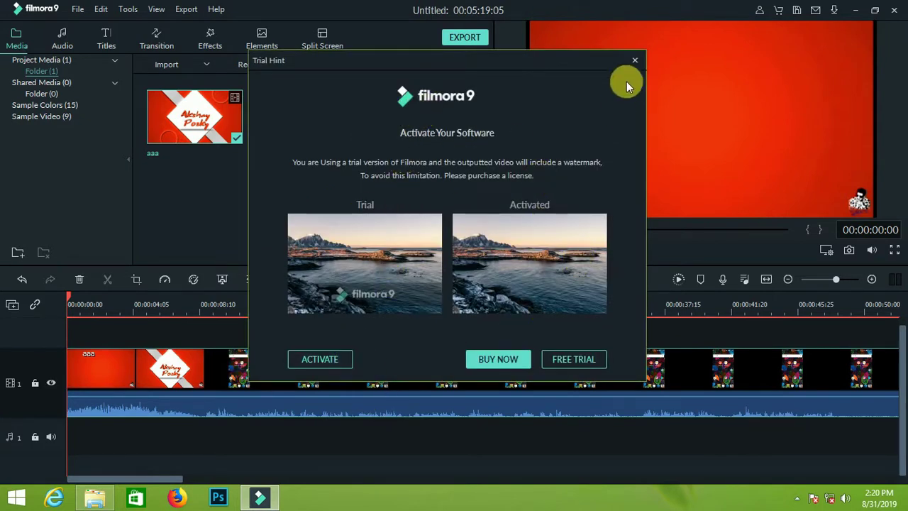
pyautogui.click(636, 60)
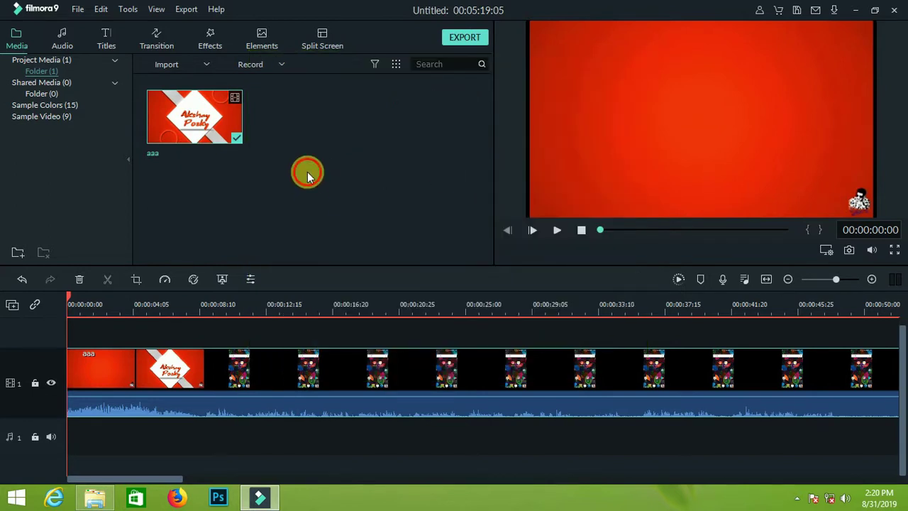
# Close Wondershare Filmora9 and refresh the desktop
pyautogui.click(895, 10)
pyautogui.click(515, 251)
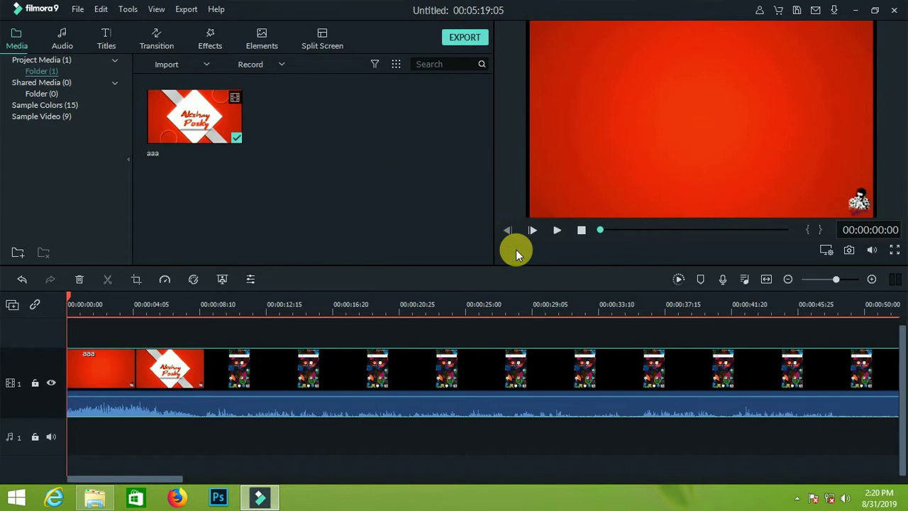
pyautogui.rightClick(532, 114)
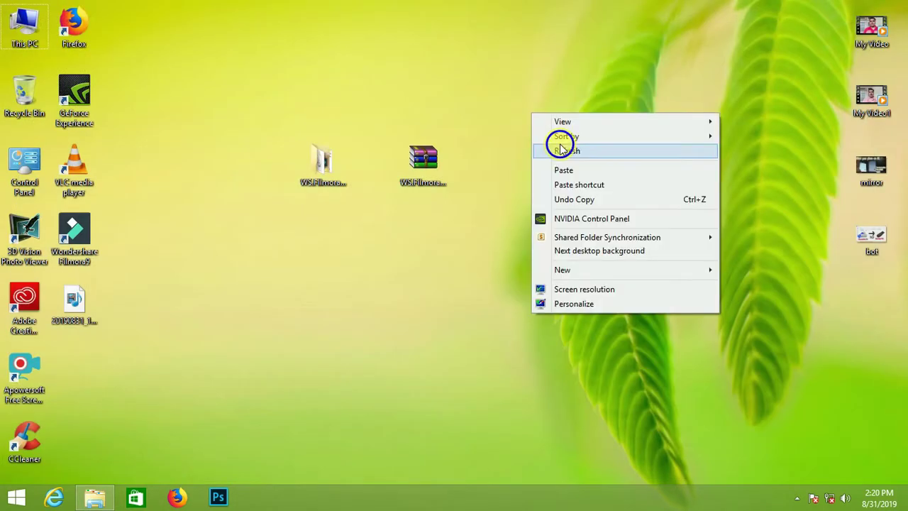
pyautogui.click(561, 149)
pyautogui.rightClick(566, 132)
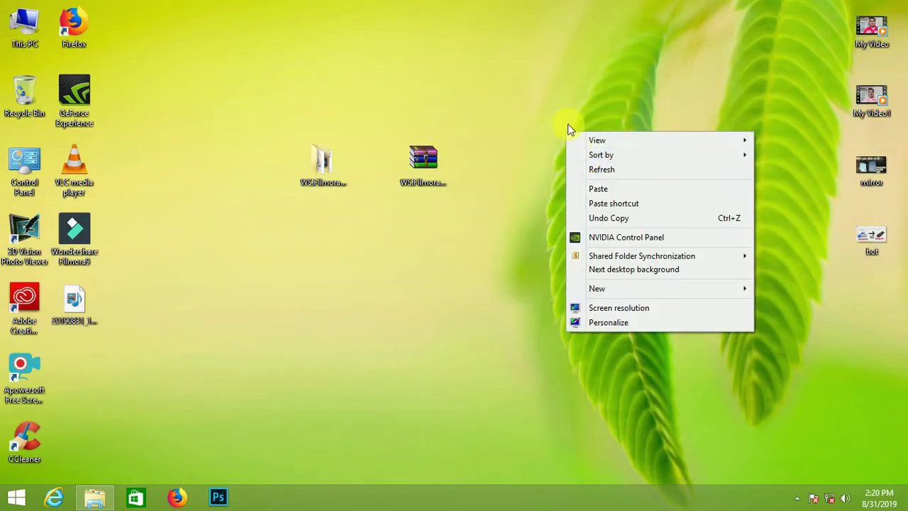
pyautogui.click(596, 171)
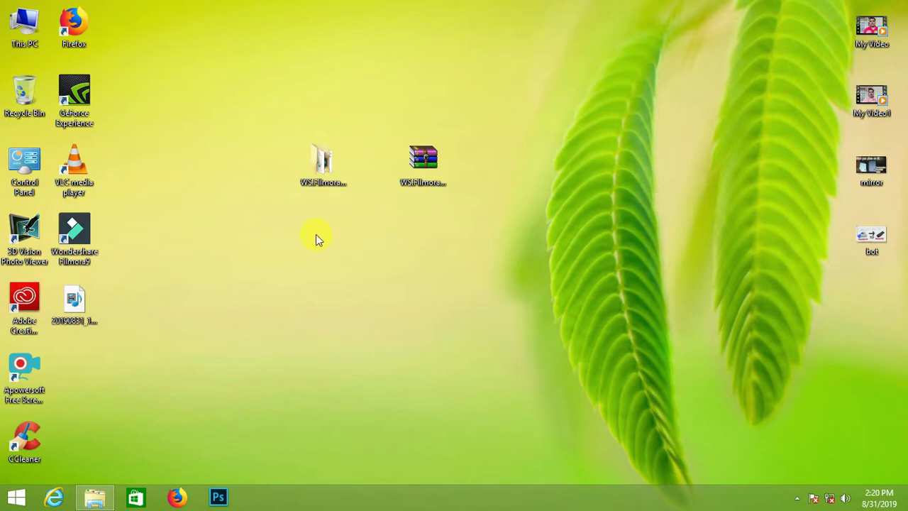
# Copy PYG64.dll and winmm.dll from the WS.Filmora.9.2.1.10.KaranPC folder and minimize the folder window
pyautogui.doubleClick(322, 164)
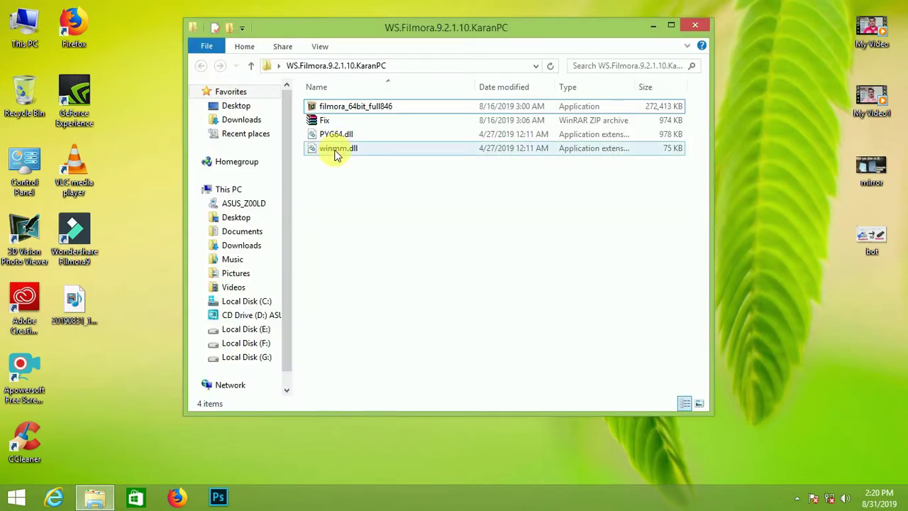
pyautogui.click(341, 172)
pyautogui.click(345, 152)
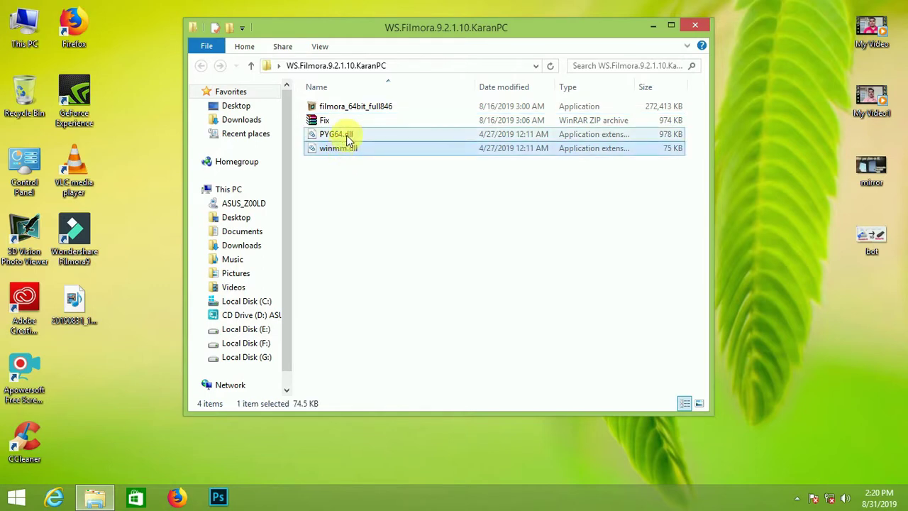
pyautogui.keyDown('ctrl'); pyautogui.click(348, 136); pyautogui.keyUp('ctrl')
pyautogui.rightClick(349, 135)
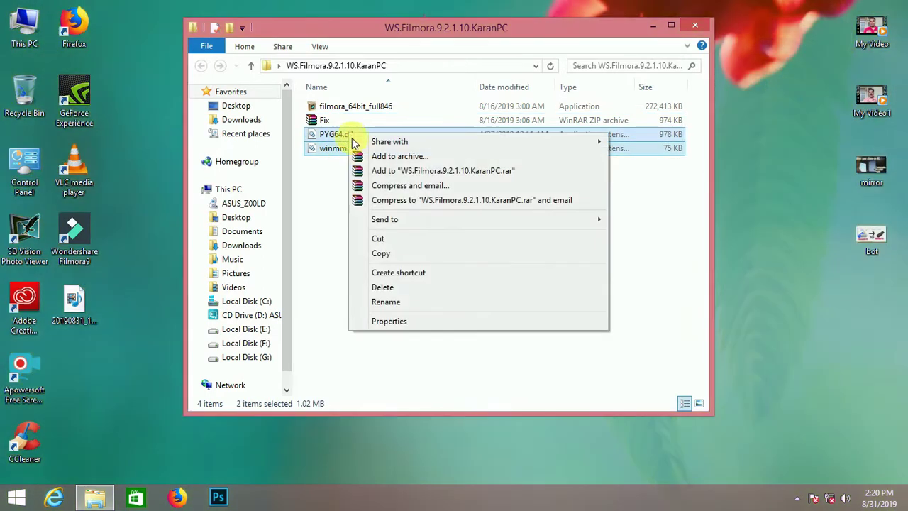
pyautogui.click(376, 254)
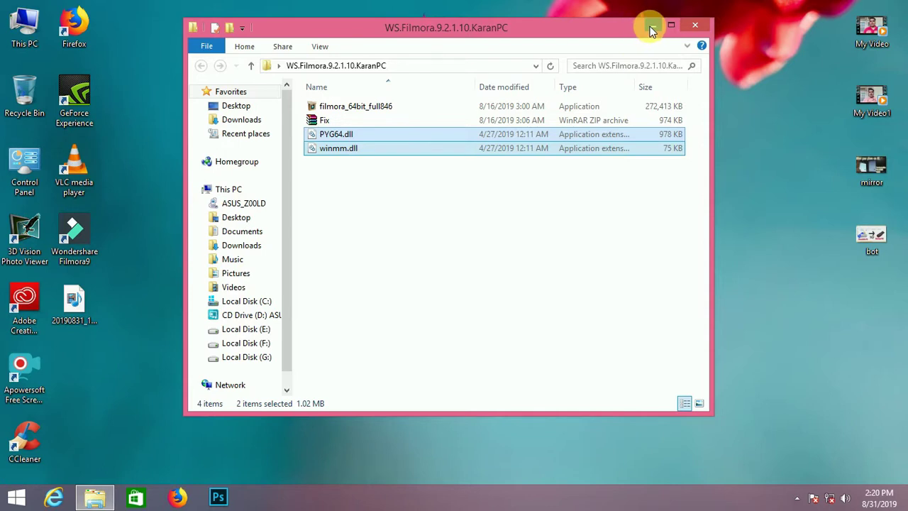
pyautogui.click(651, 26)
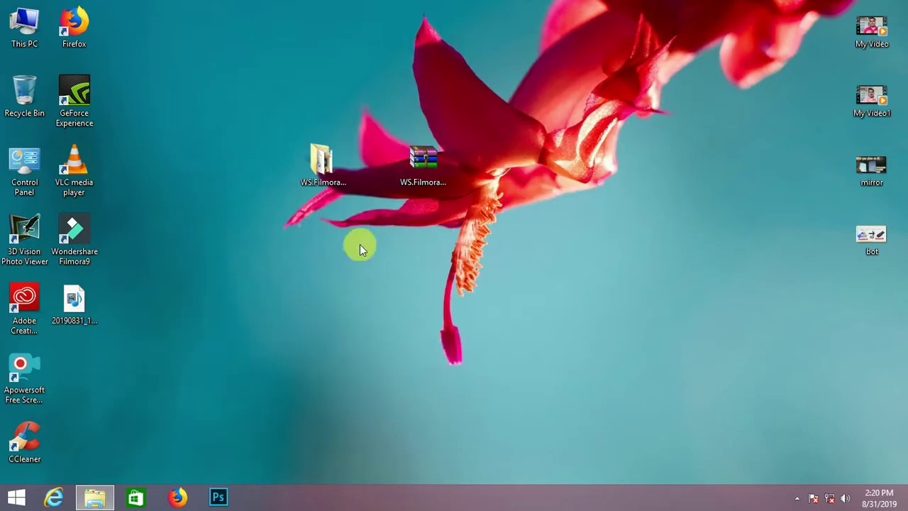
# Open the file location of the Wondershare Filmora9 desktop shortcut and maximize the folder window
pyautogui.click(86, 243)
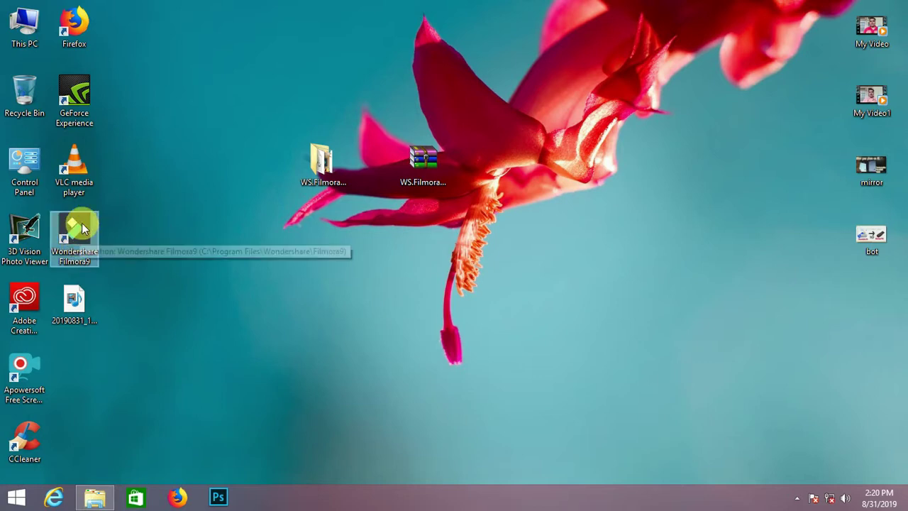
pyautogui.rightClick(82, 229)
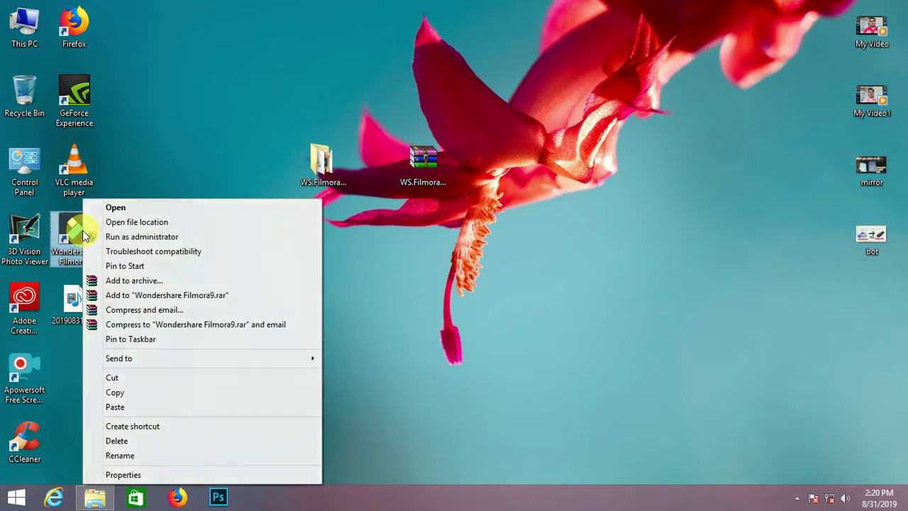
pyautogui.click(110, 221)
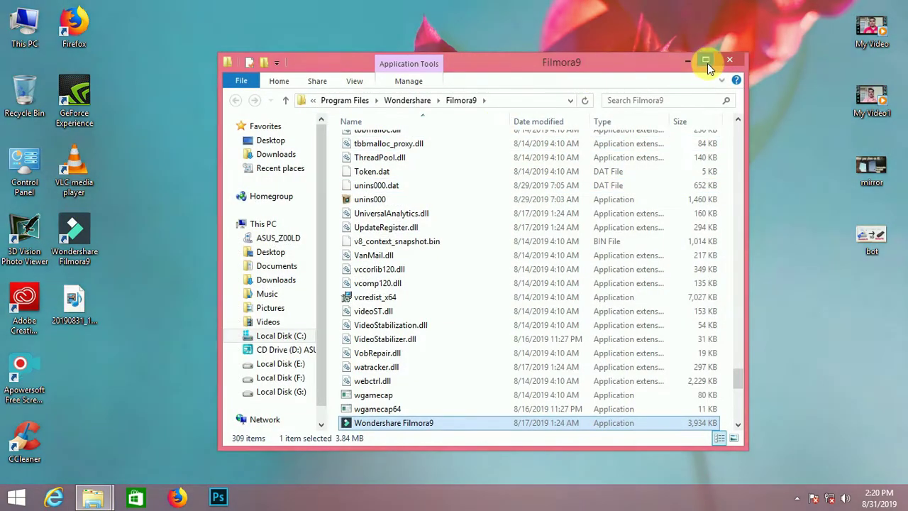
pyautogui.click(705, 60)
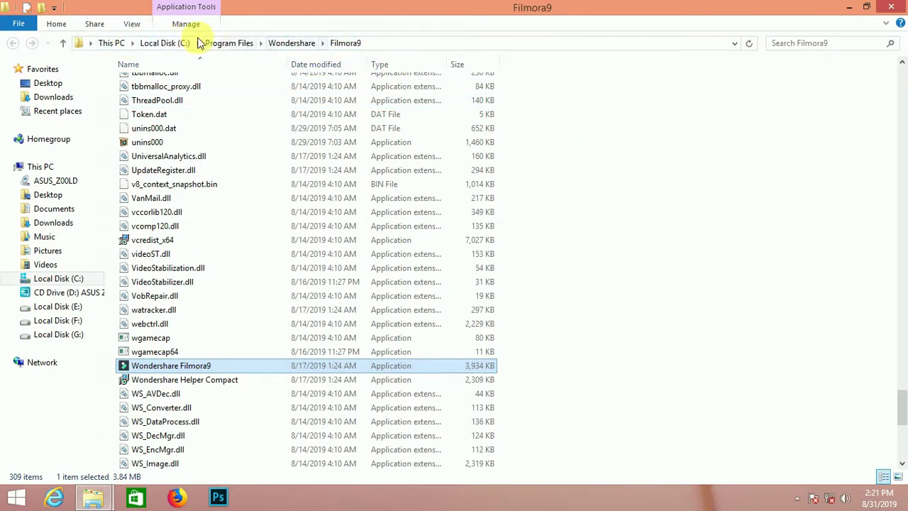
pyautogui.scroll(-1, 554, 237)
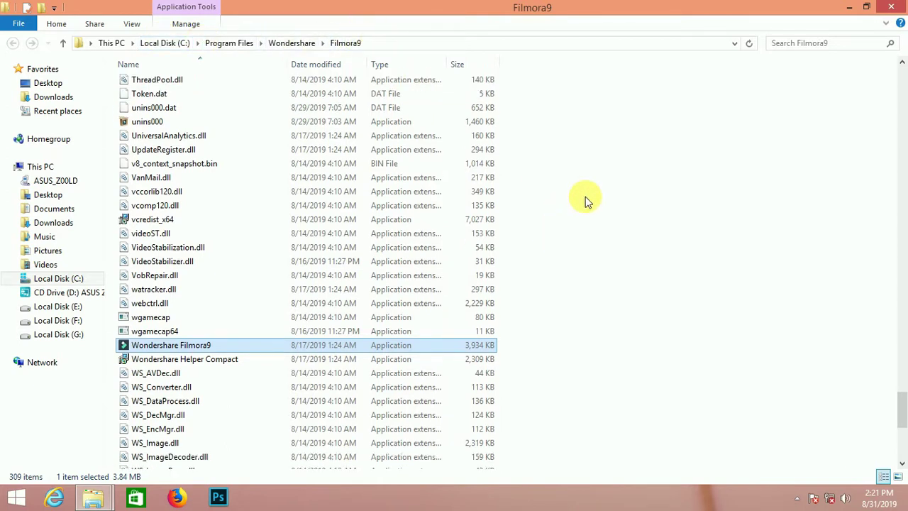
# Paste the two copied DLL files into the Filmora9 program folder and check that they are there
pyautogui.rightClick(585, 199)
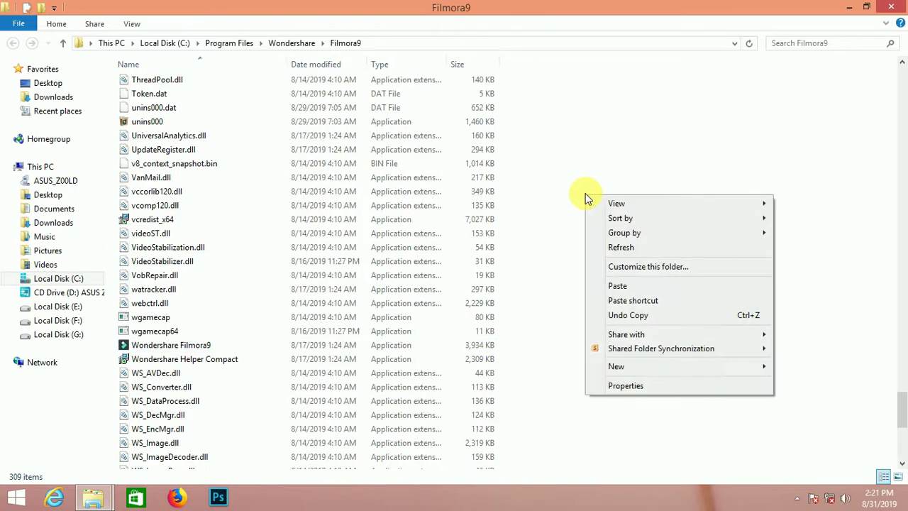
pyautogui.click(638, 286)
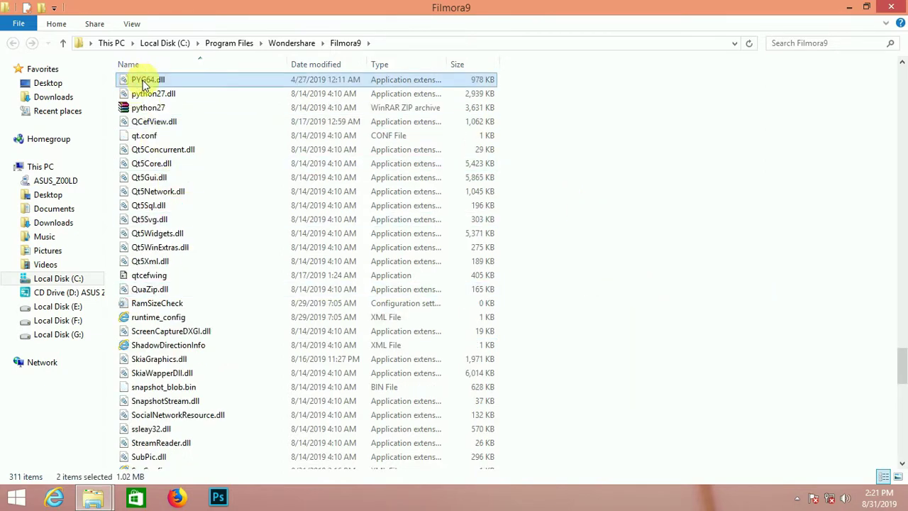
pyautogui.scroll(-11, 543, 229)
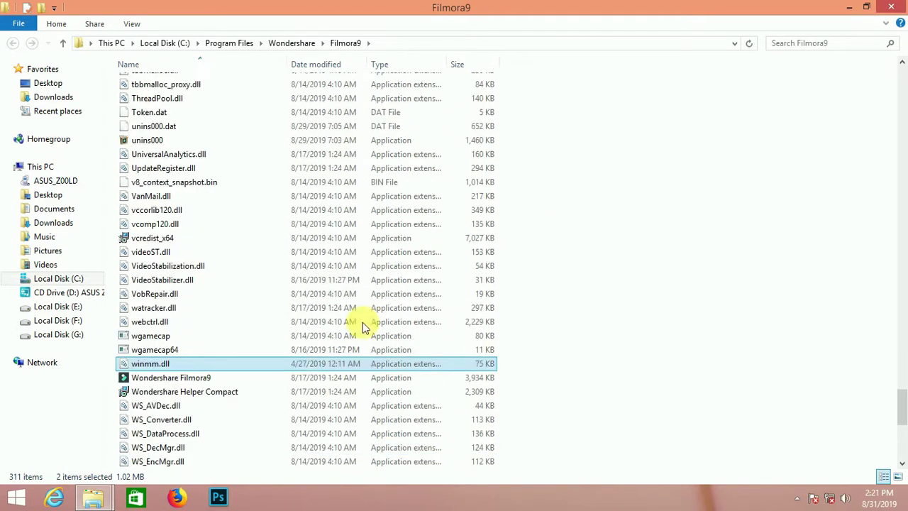
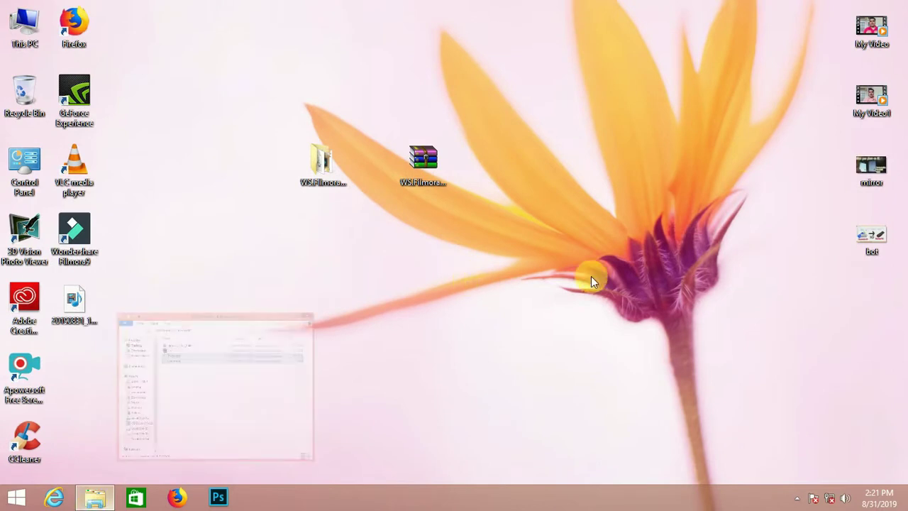
# Close the remaining folder window and refresh the desktop
pyautogui.click(691, 30)
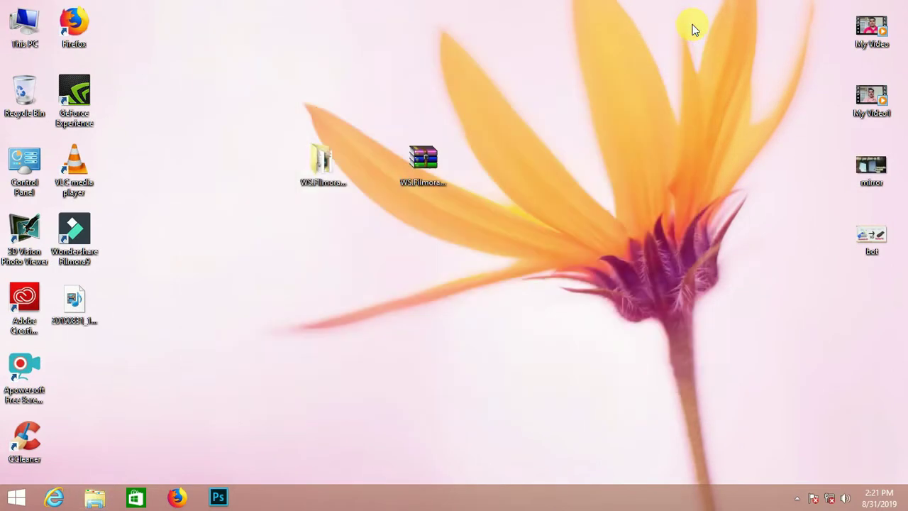
pyautogui.rightClick(537, 171)
pyautogui.click(562, 209)
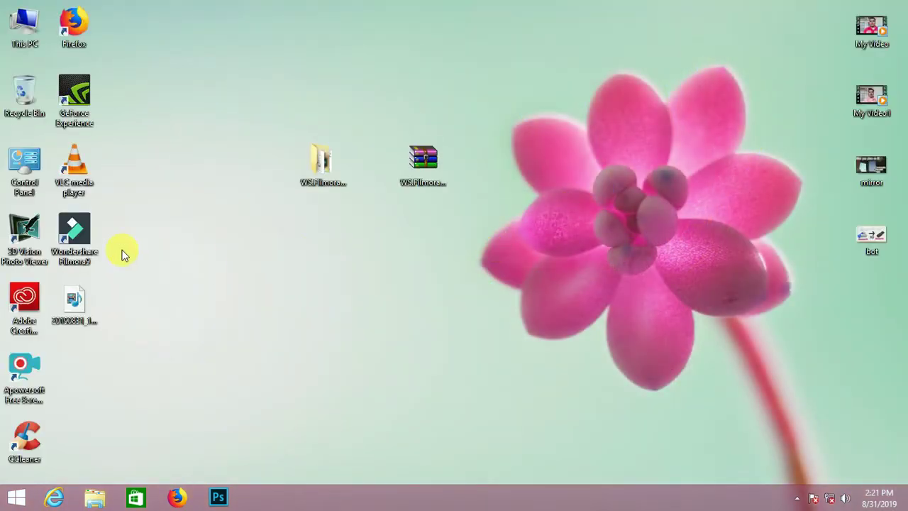
# Launch Wondershare Filmora9, create a new 16:9 (Widescreen) project and dismiss the connection message
pyautogui.click(84, 243)
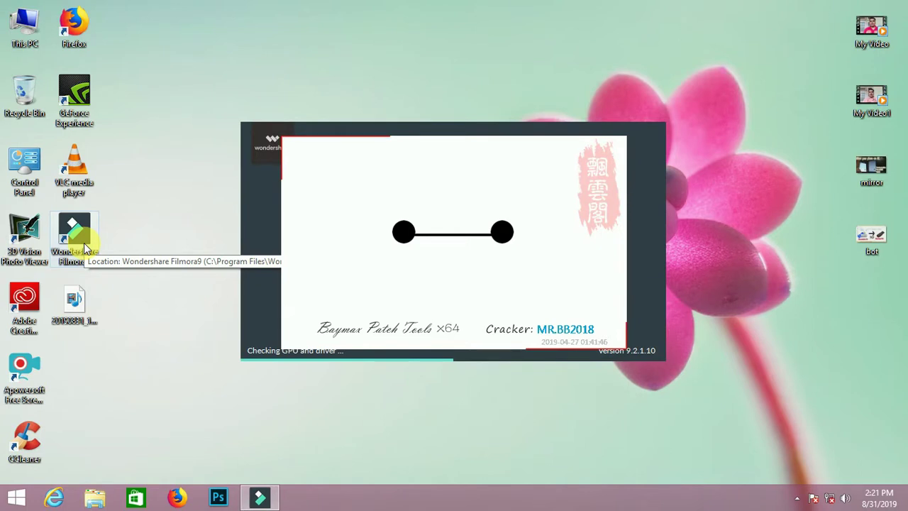
pyautogui.click(228, 108)
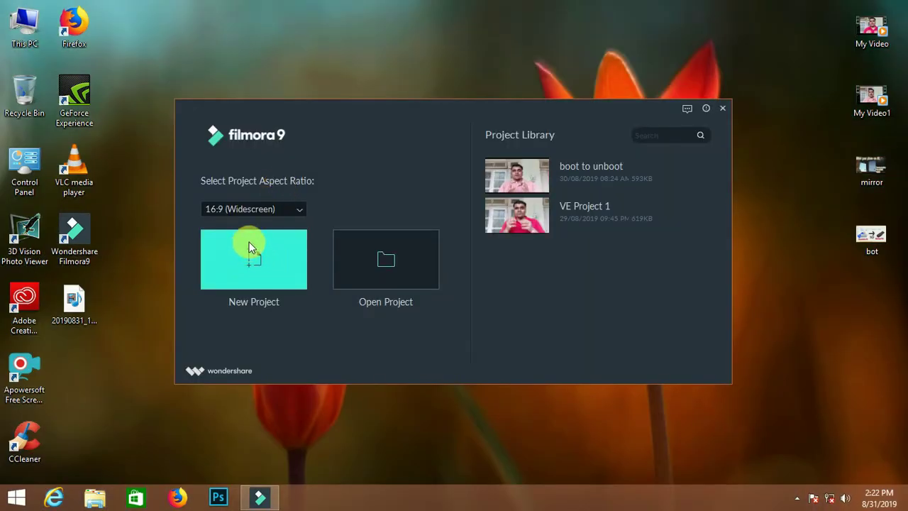
pyautogui.click(273, 270)
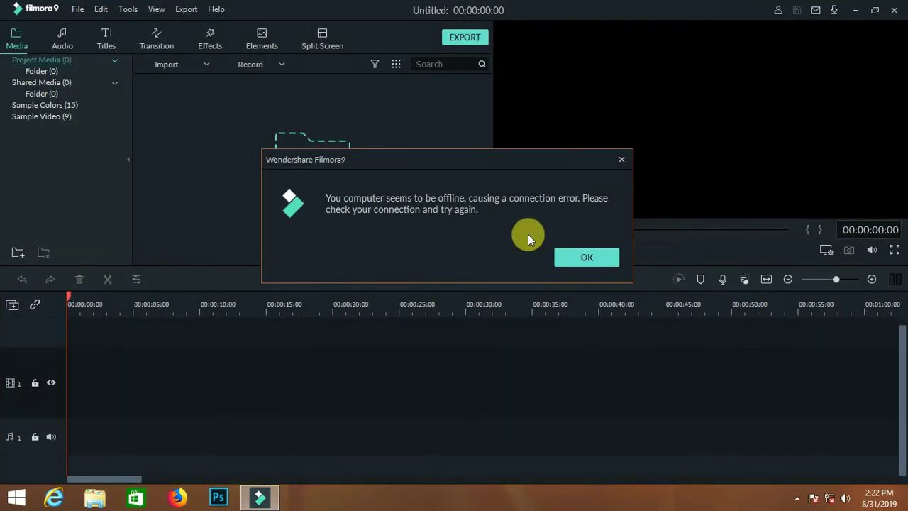
pyautogui.click(594, 258)
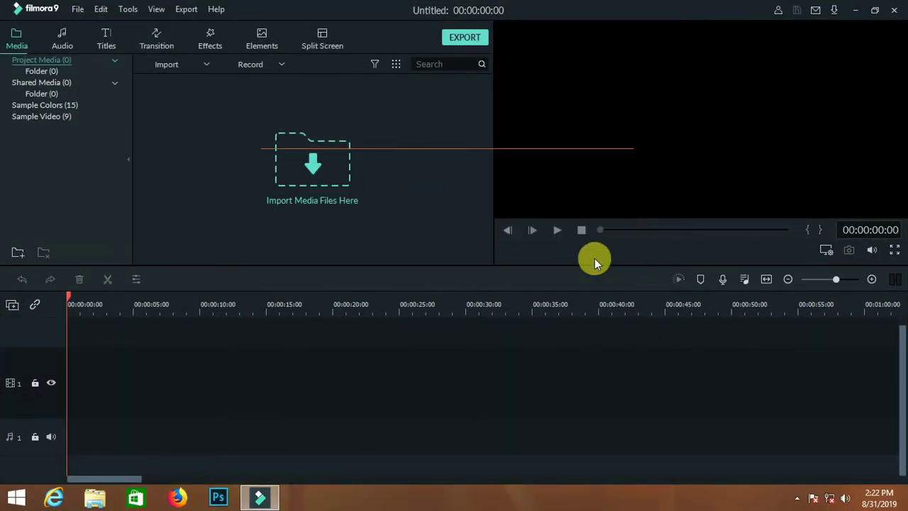
# Check the licence status in the Offline Activation window and close it without entering anything
pyautogui.click(217, 8)
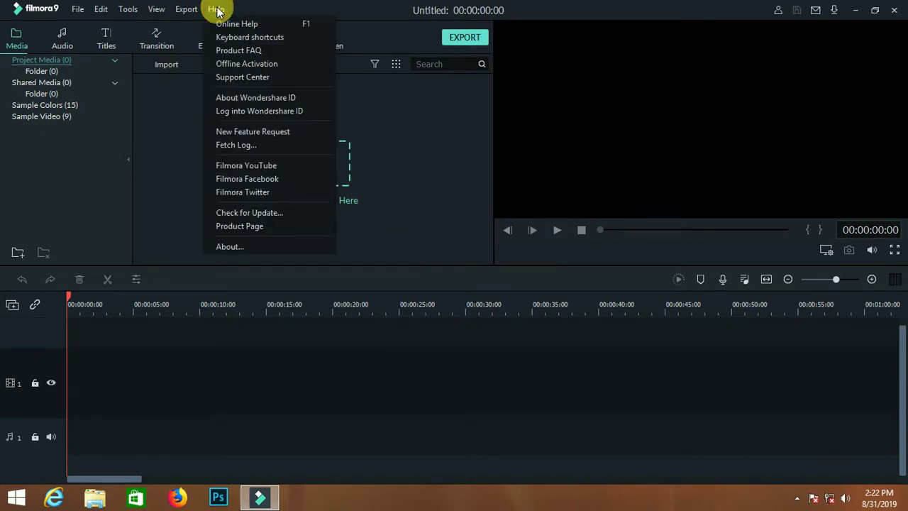
pyautogui.click(227, 63)
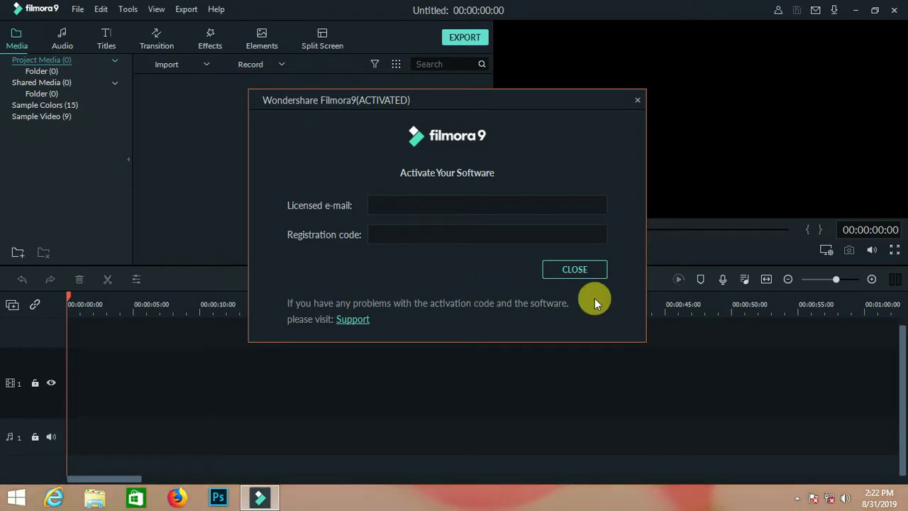
pyautogui.click(637, 101)
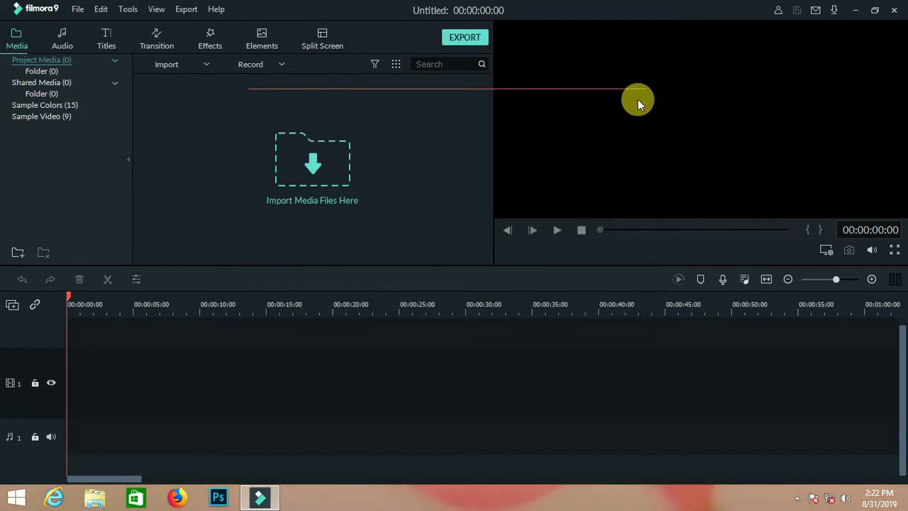
# Import the video aaa from the Gunship folder and place it at the start of video track 1, matching the project settings to the media
pyautogui.click(312, 156)
pyautogui.click(159, 191)
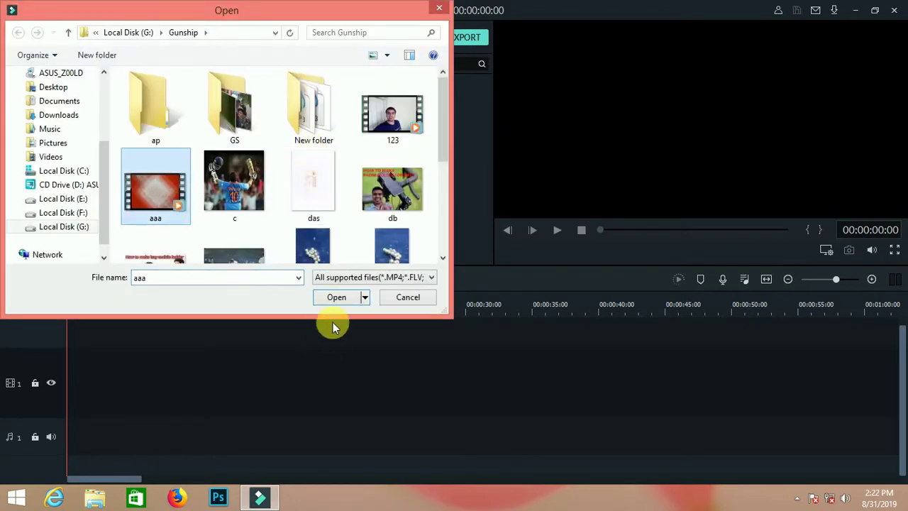
pyautogui.click(331, 297)
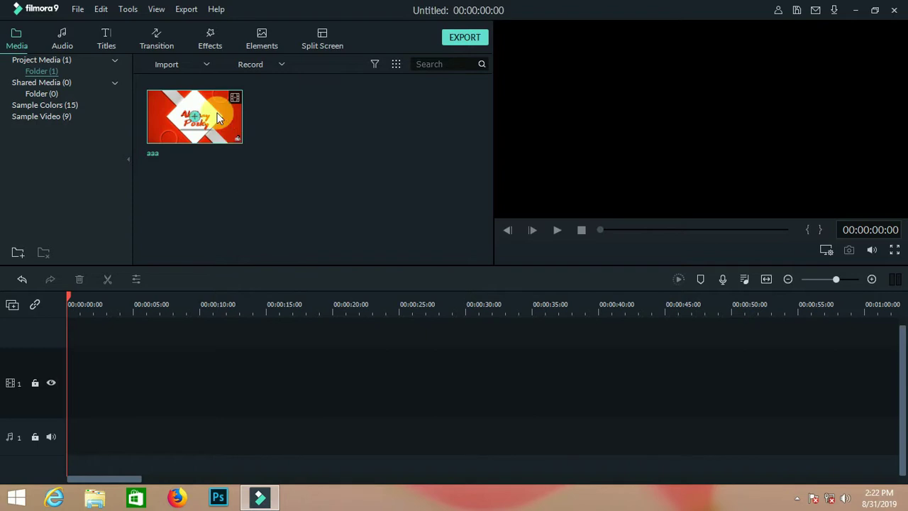
pyautogui.moveTo(219, 115); pyautogui.dragTo(67, 381)
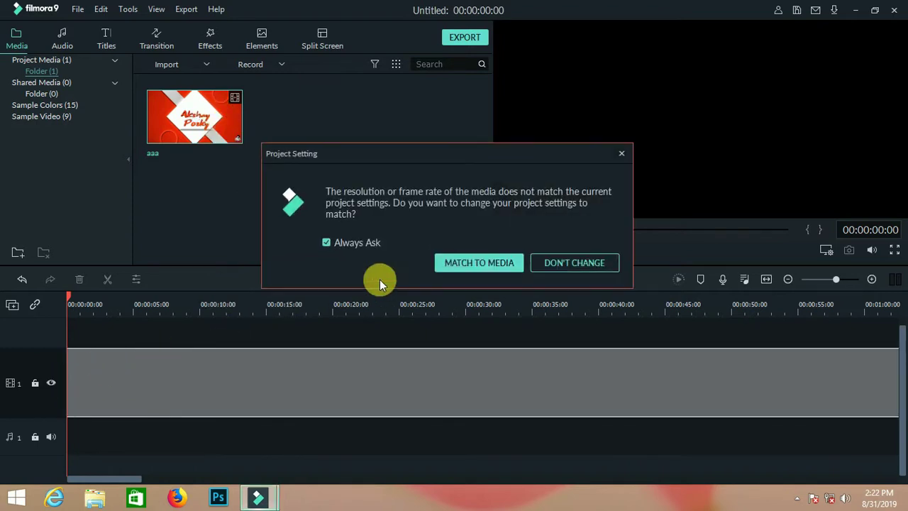
pyautogui.click(468, 262)
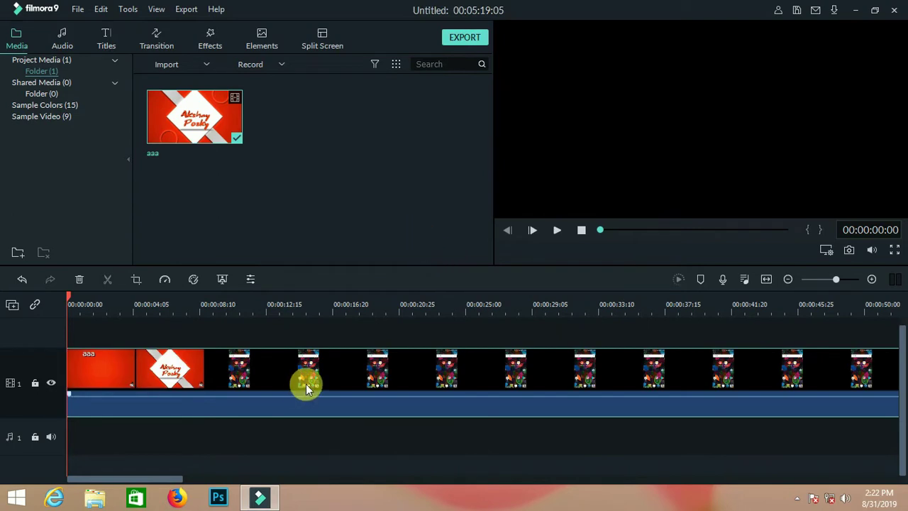
# Open the export settings for the project, dismissing the connection message, review the local export options and close them without exporting
pyautogui.click(468, 39)
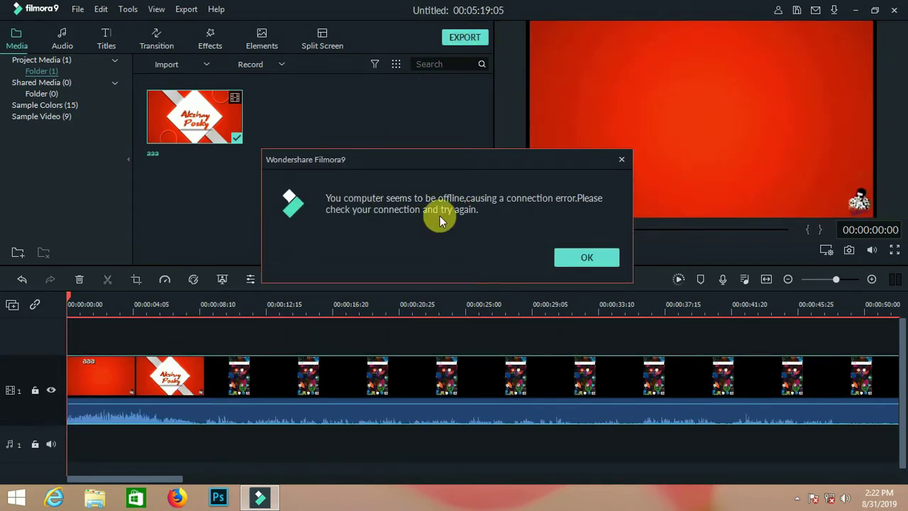
pyautogui.click(576, 258)
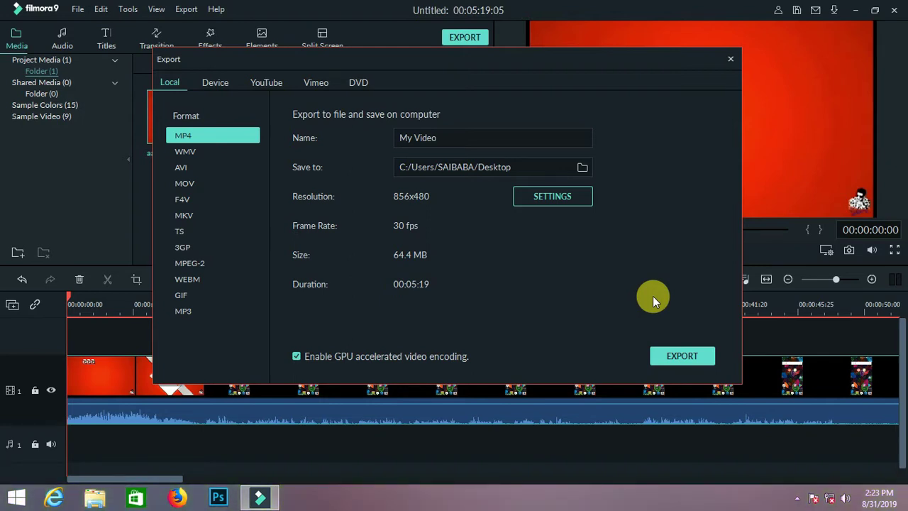
pyautogui.click(731, 59)
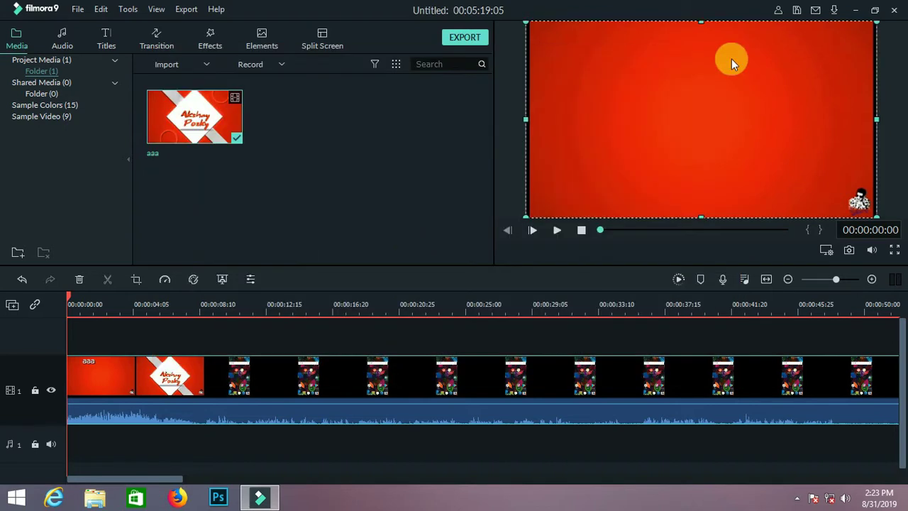